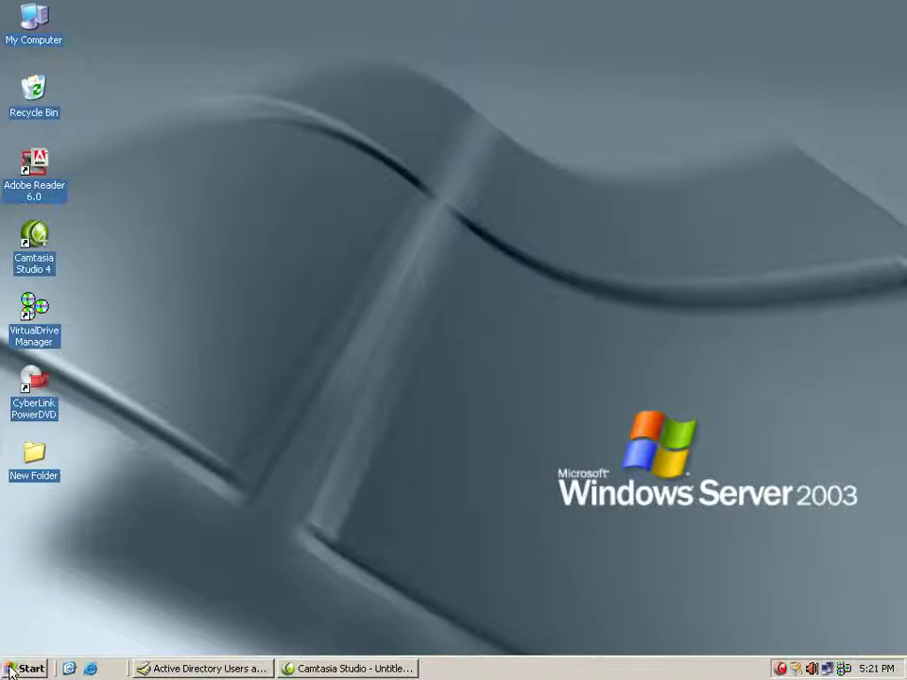
Open the Active Directory Users and Computers administrative tool
click(21, 669)
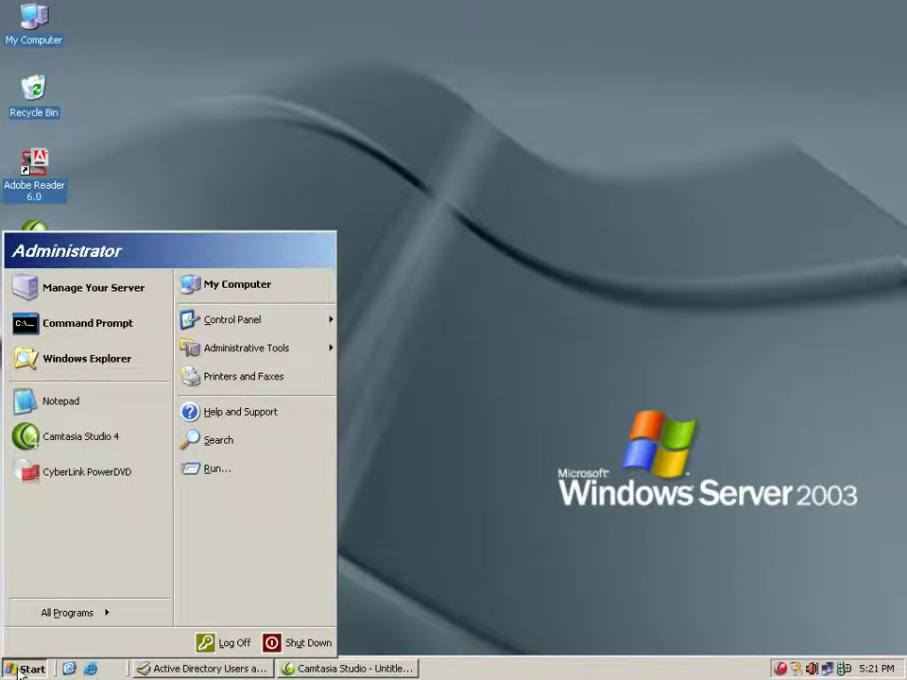
click(260, 357)
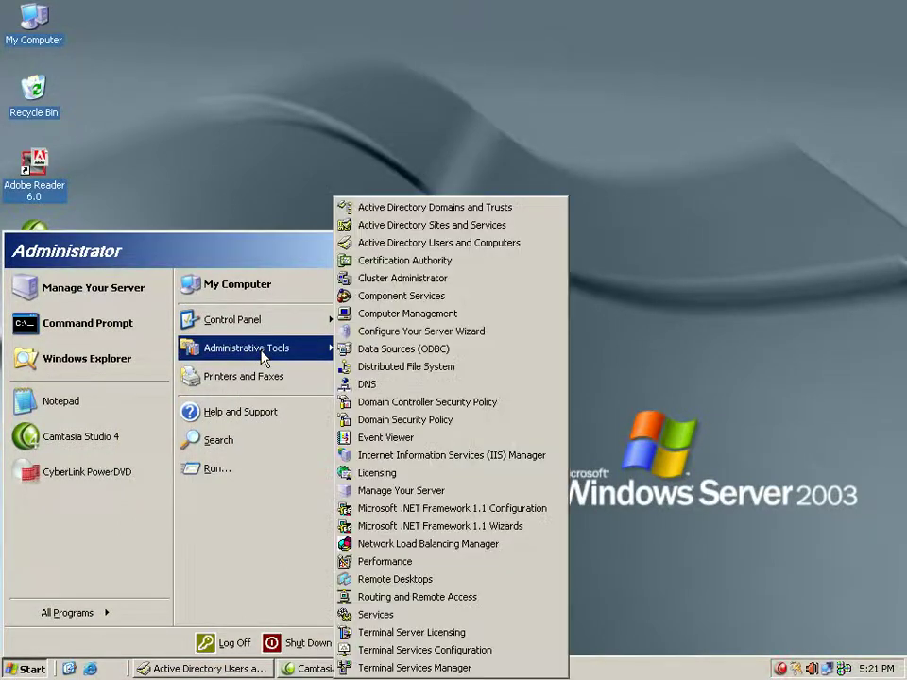
click(404, 248)
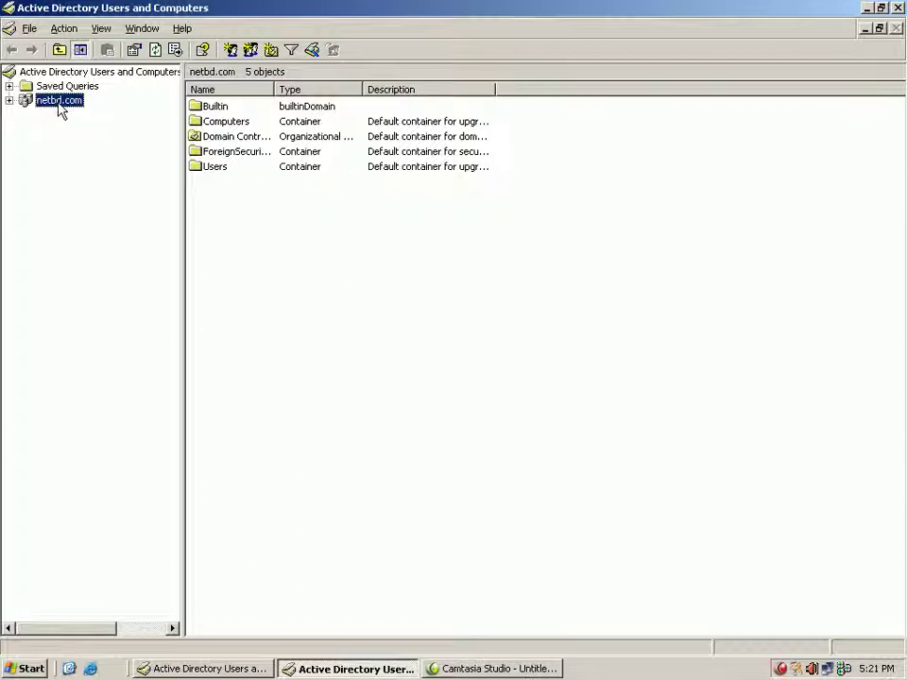
Create a new organizational unit named ccna directly under the netbd.com domain
click(8, 100)
click(8, 100)
right_click(55, 110)
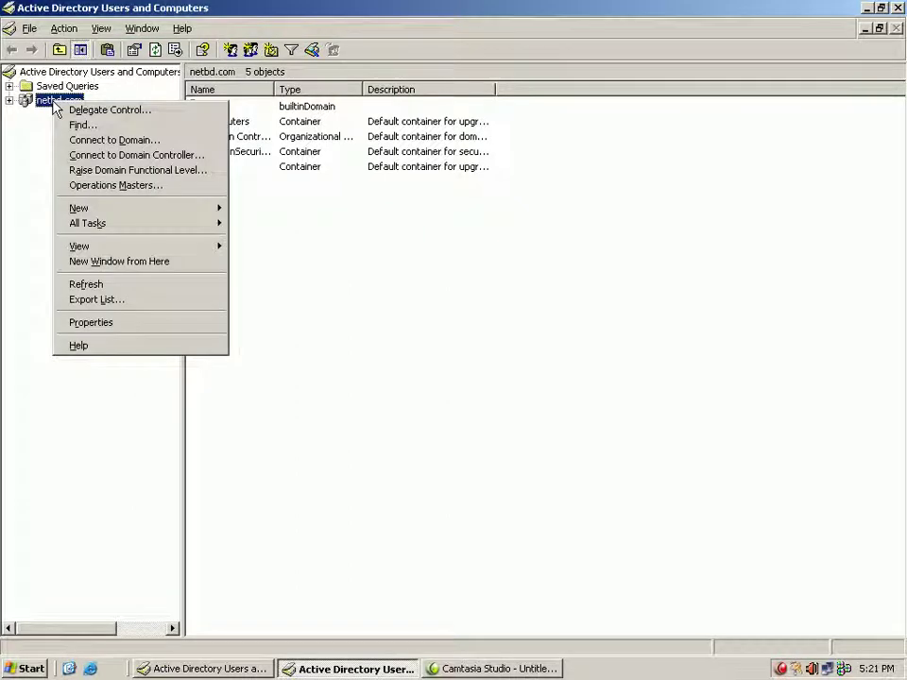
mouse_move(104, 214)
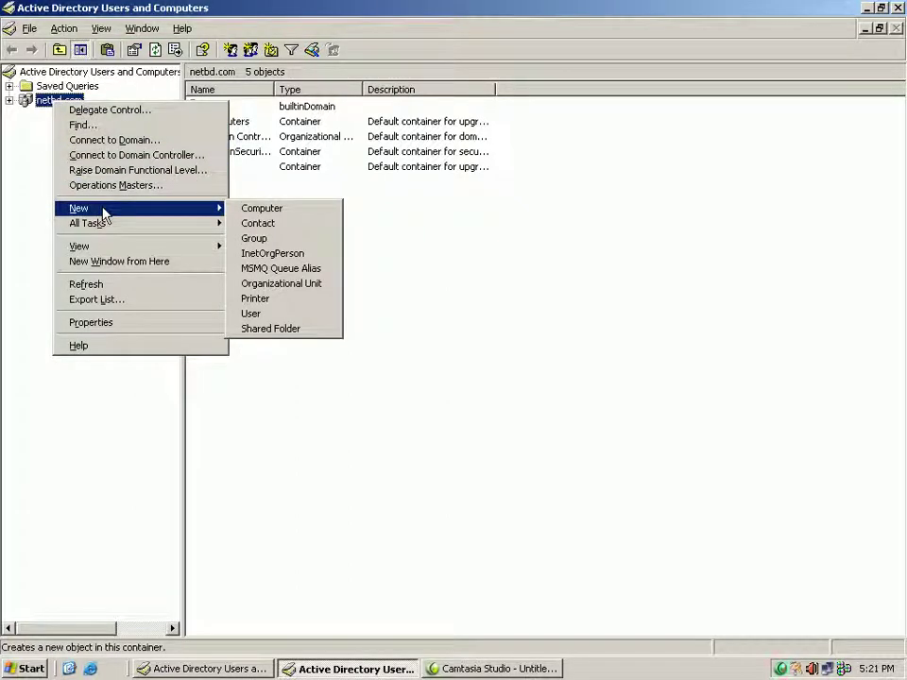
click(280, 286)
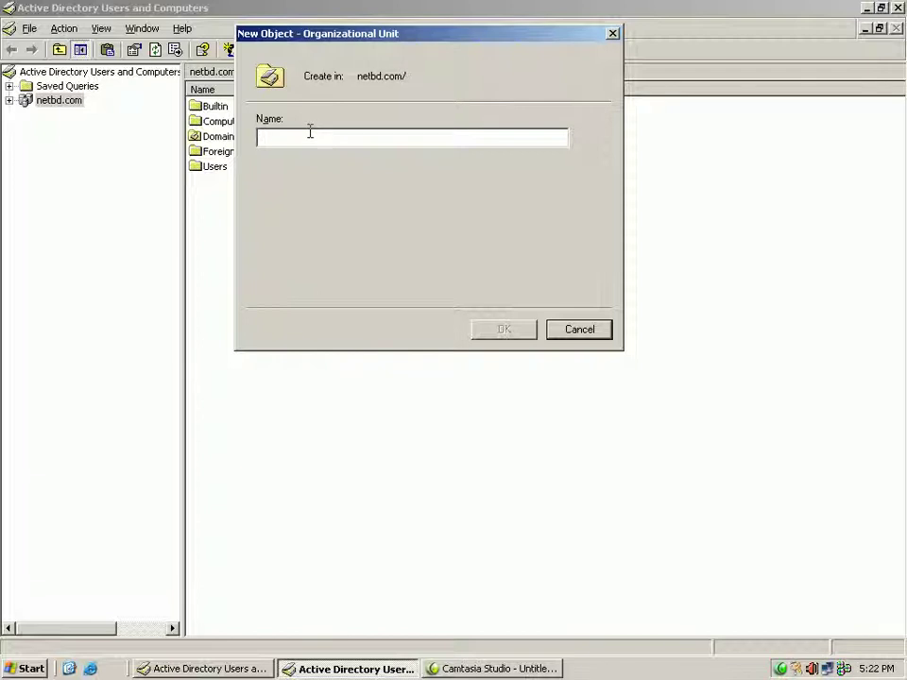
text(cc)
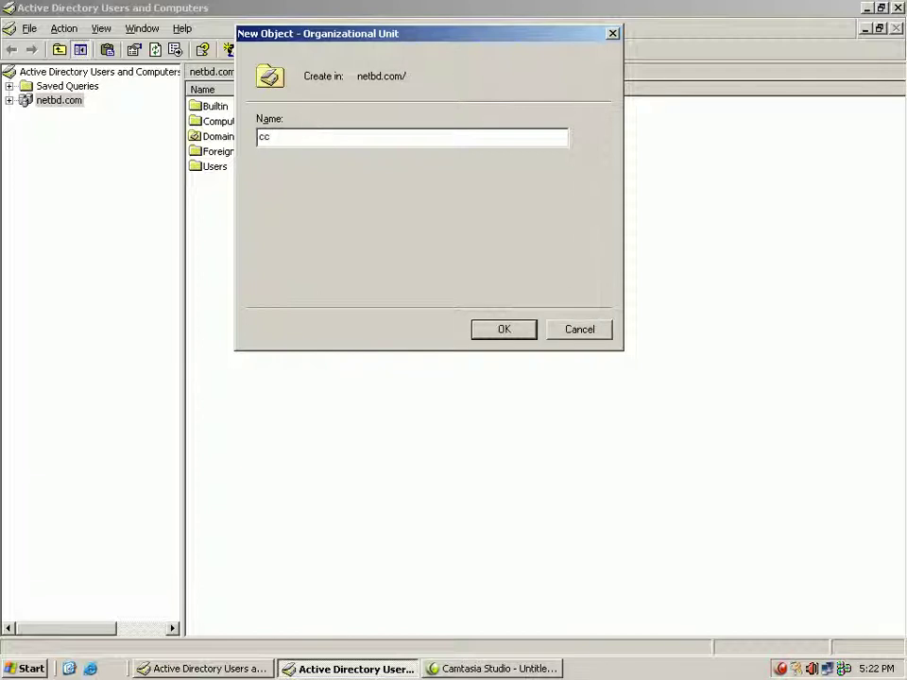
text(na)
click(506, 332)
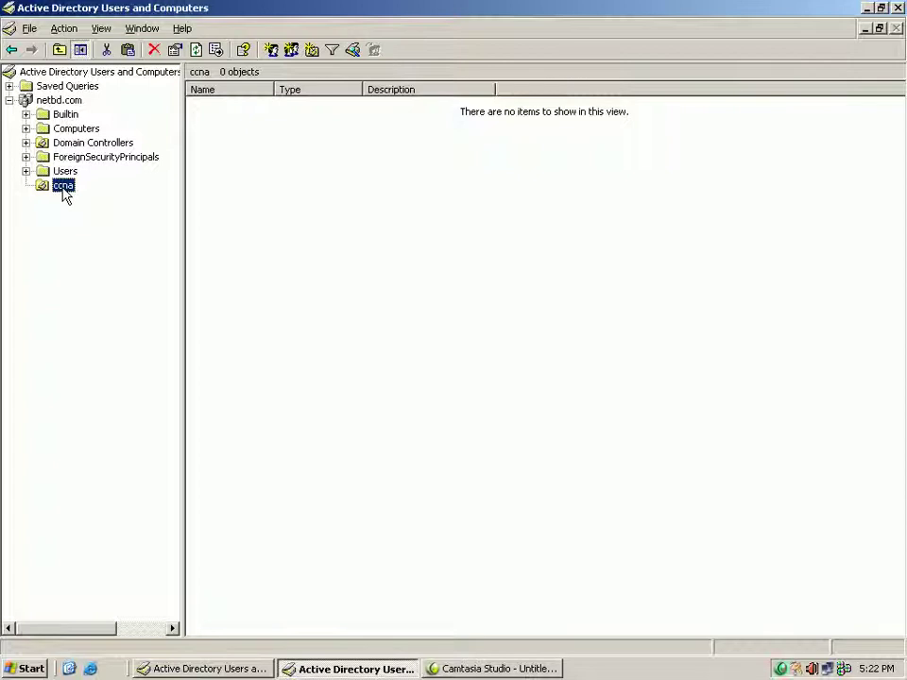
Create a global security group named ccnp inside the ccna organizational unit
right_click(64, 193)
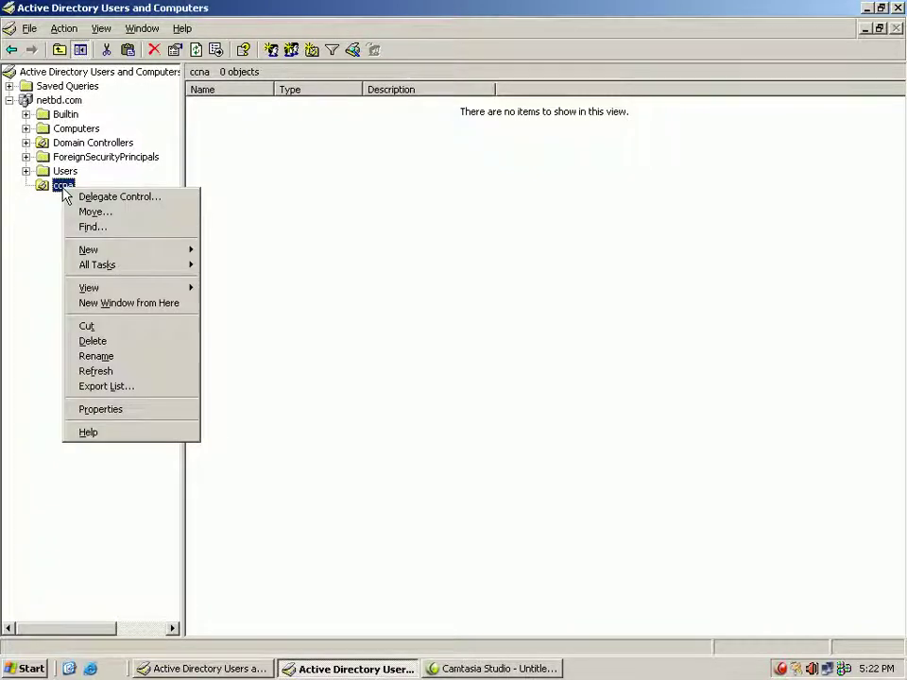
mouse_move(131, 255)
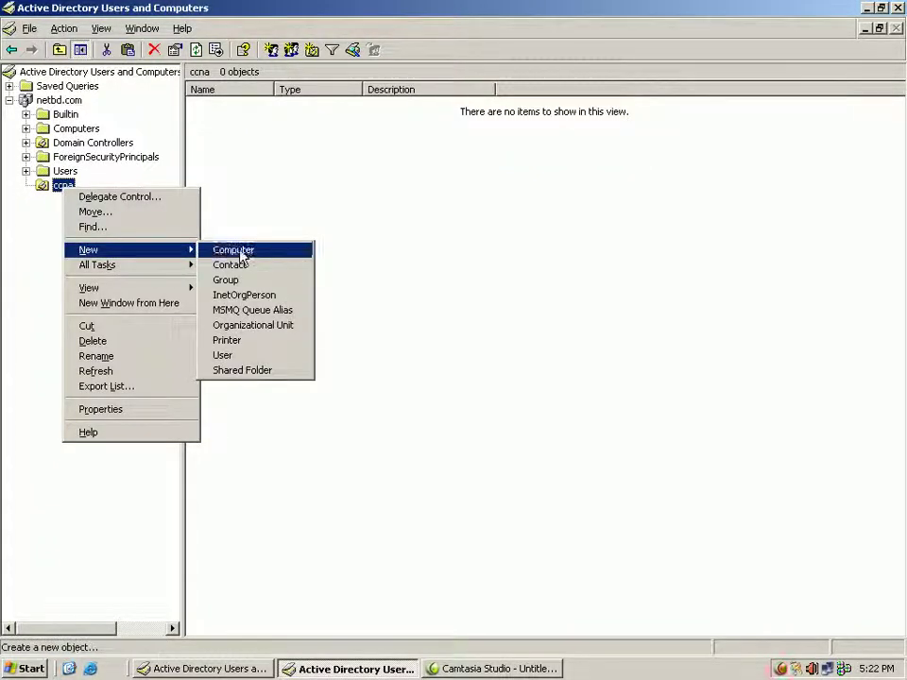
click(242, 285)
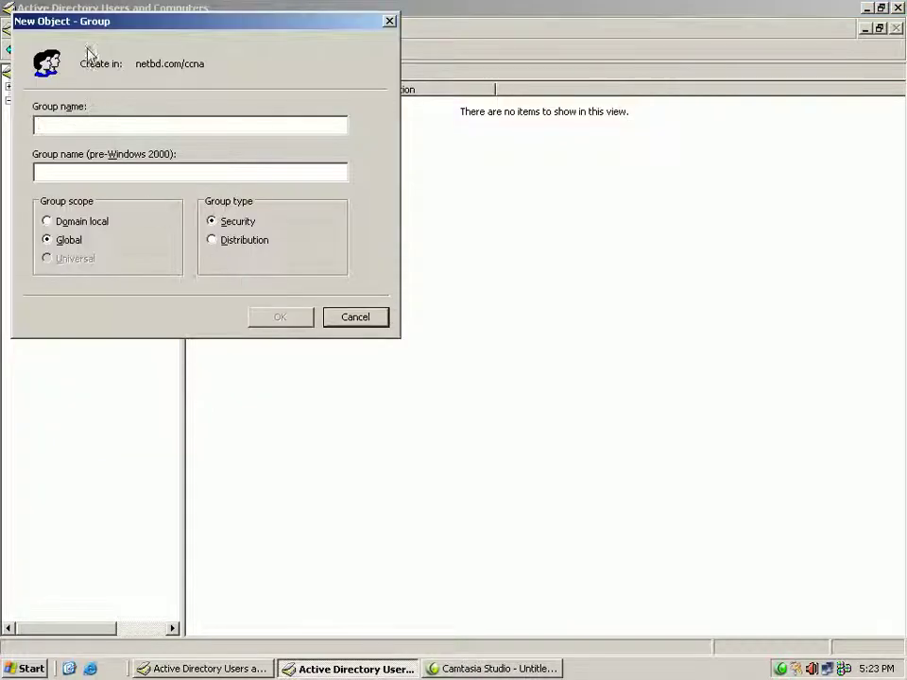
drag(148, 25, 369, 36)
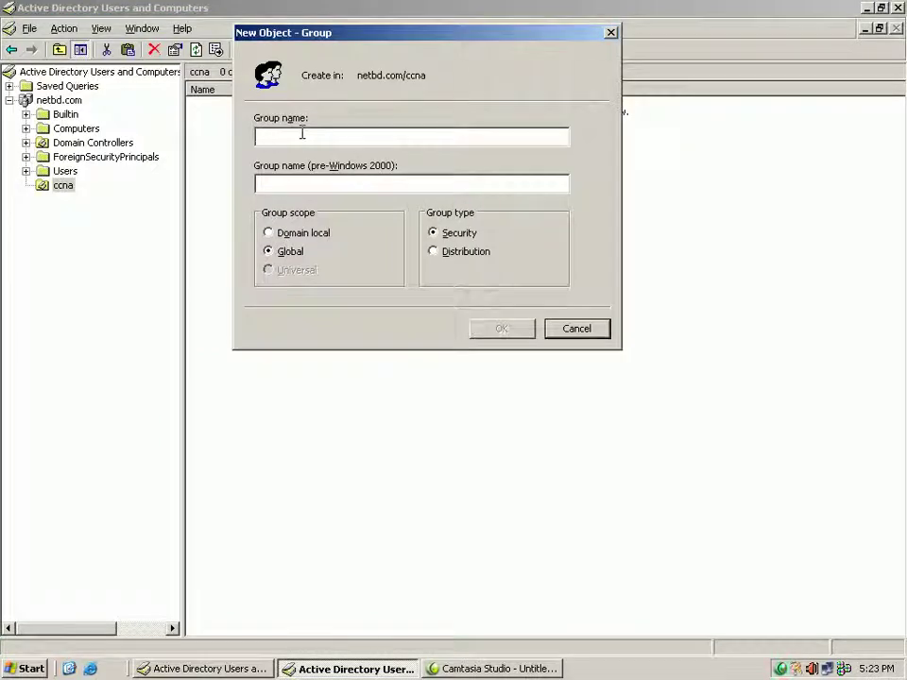
text(ccnp)
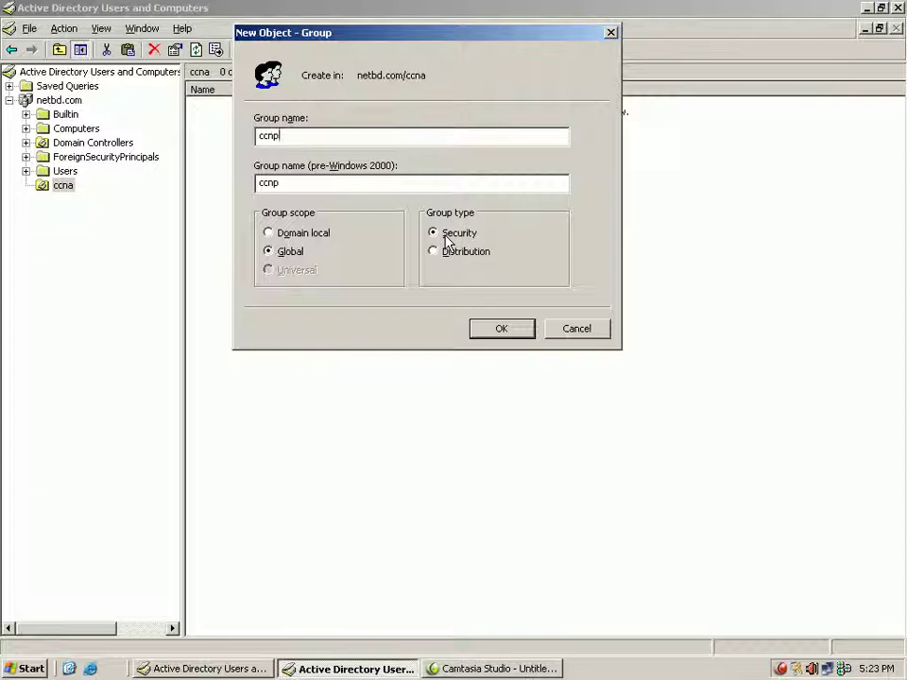
click(503, 332)
click(503, 330)
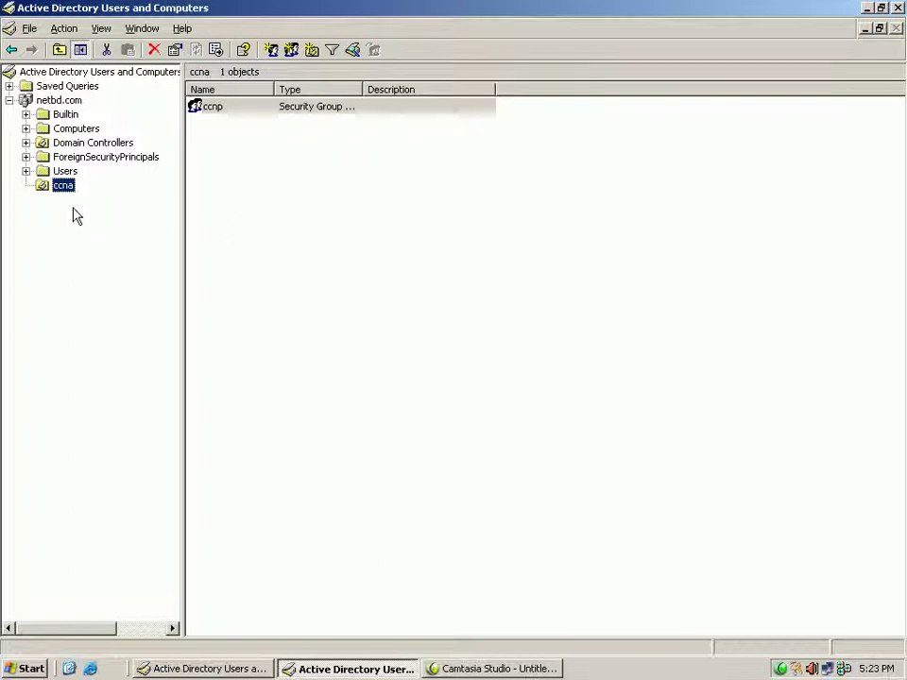
Inspect the members and parent group memberships in the ccnp group's properties, then close them
double_click(223, 110)
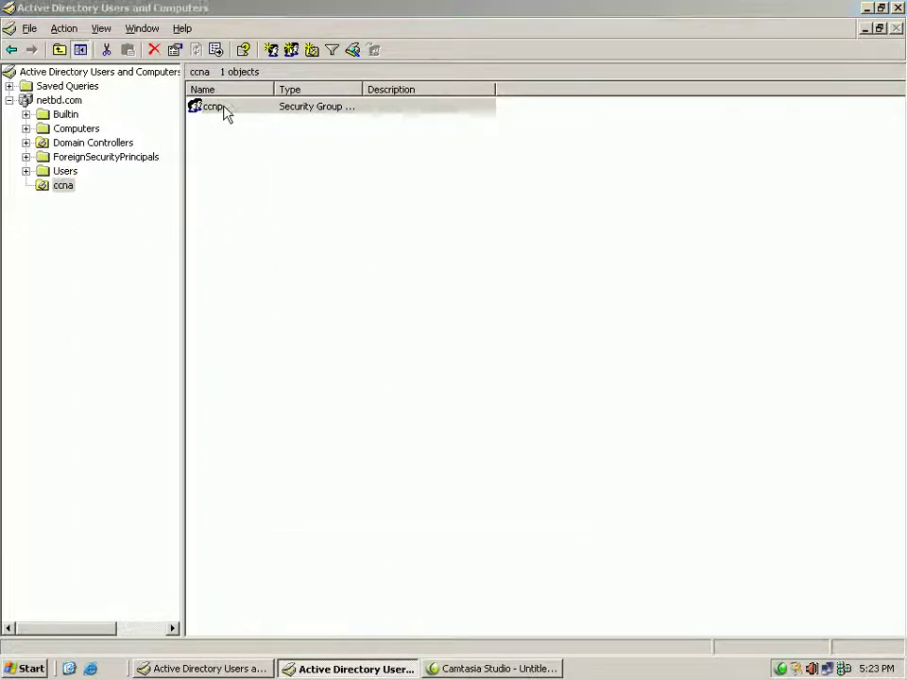
click(365, 165)
click(402, 166)
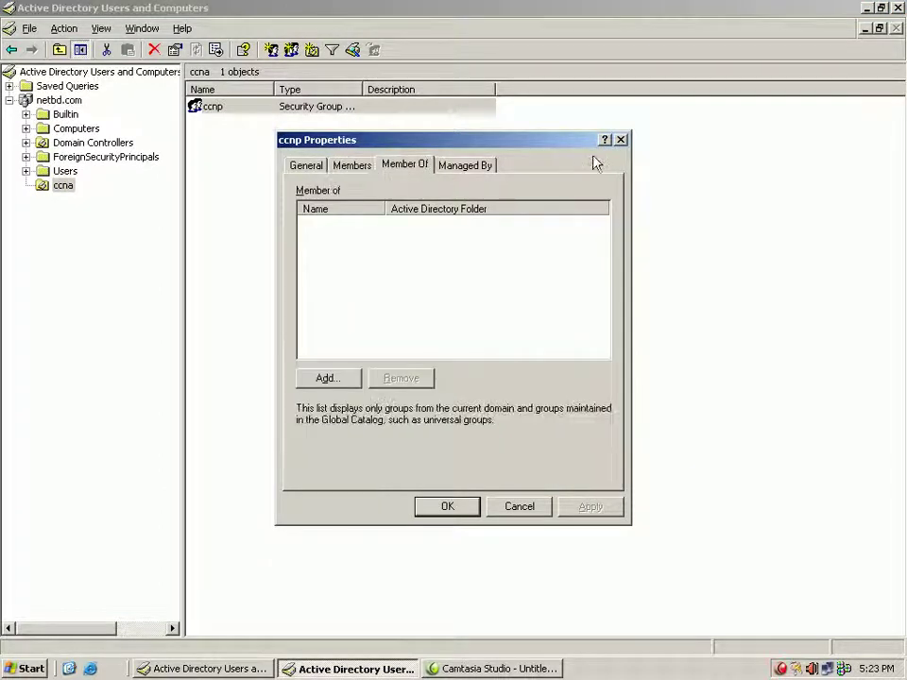
click(621, 141)
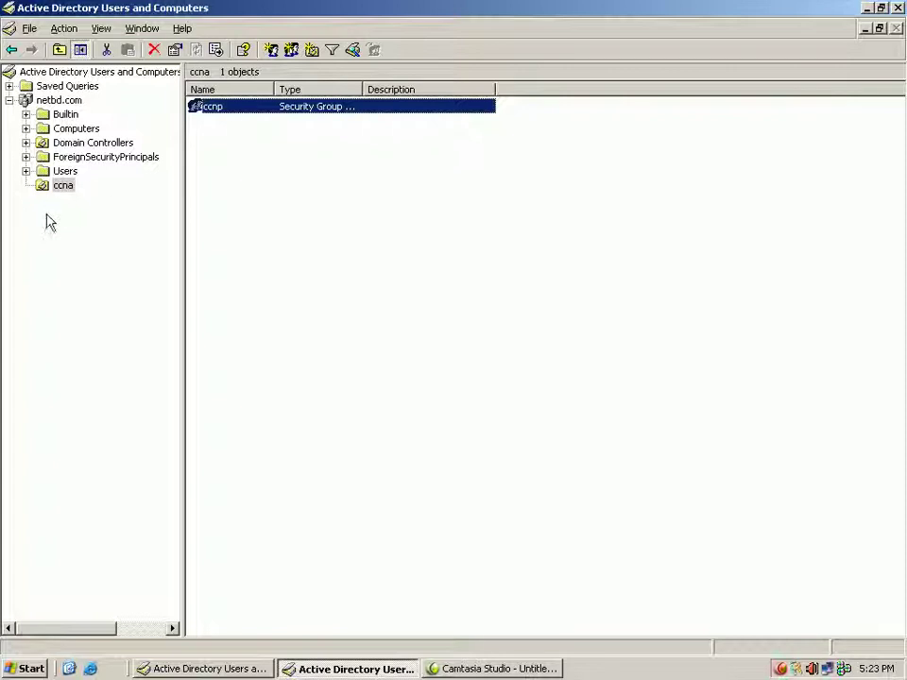
click(223, 176)
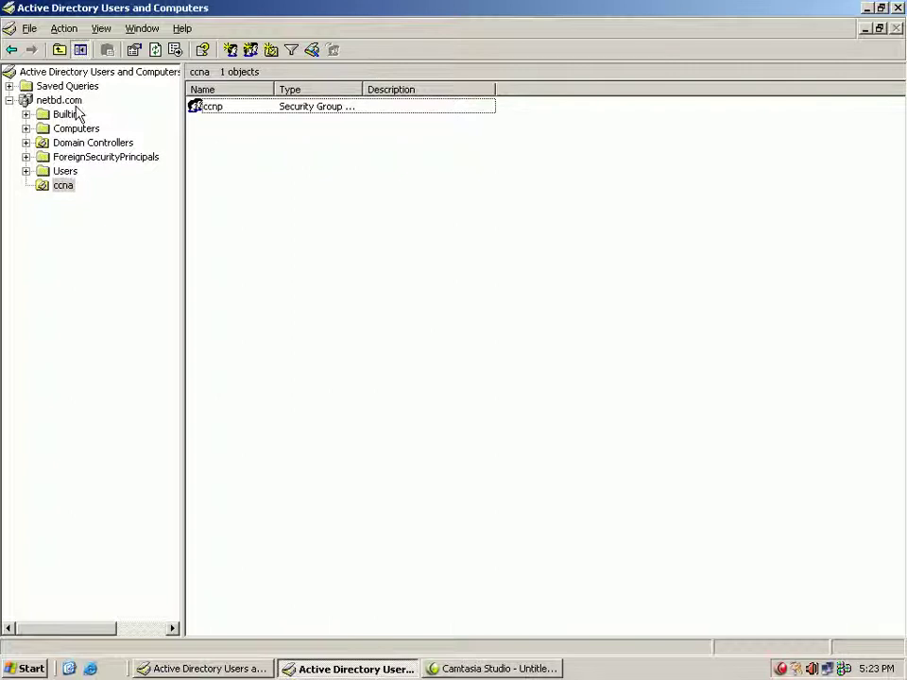
Move the user account listed directly below Administrator from the Users container into the ccna organizational unit
click(69, 173)
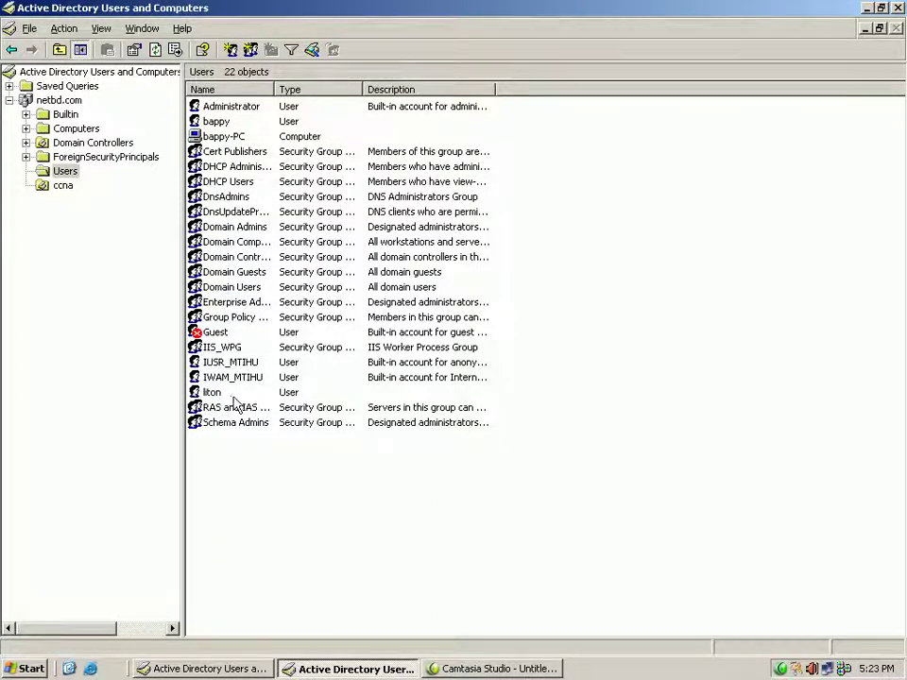
right_click(210, 124)
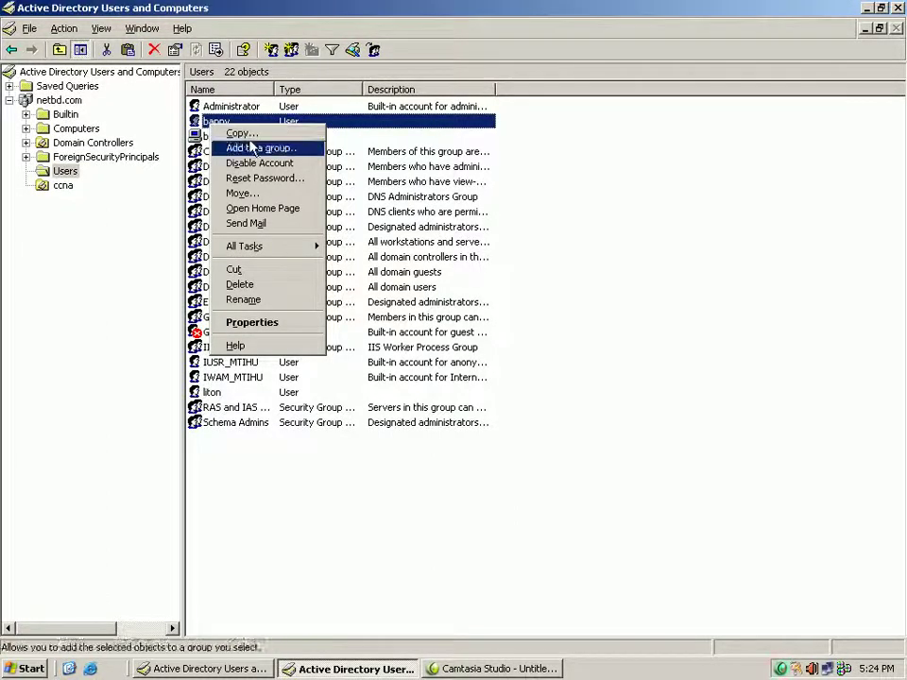
click(249, 194)
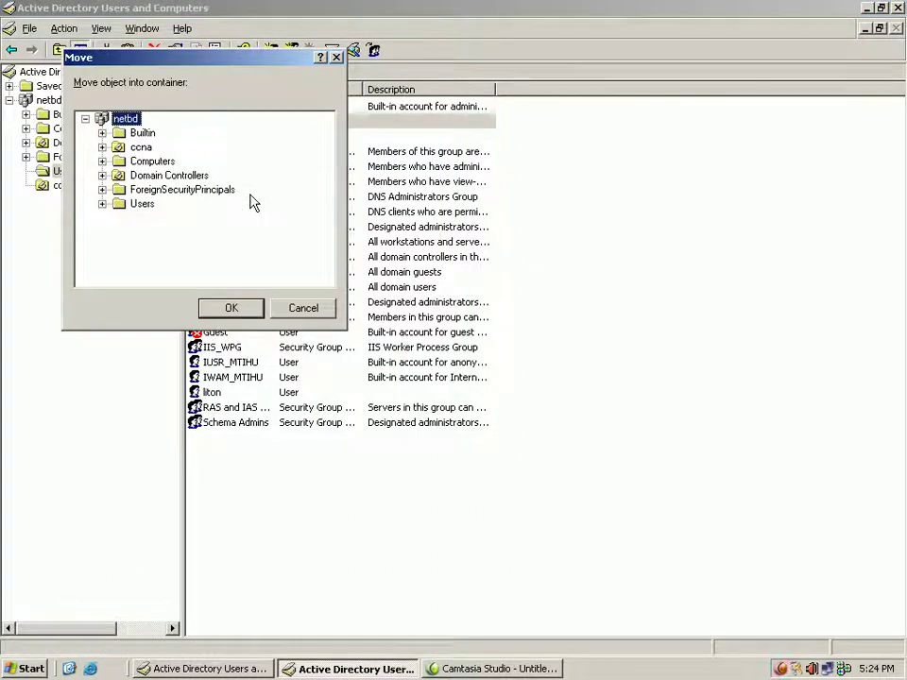
click(141, 149)
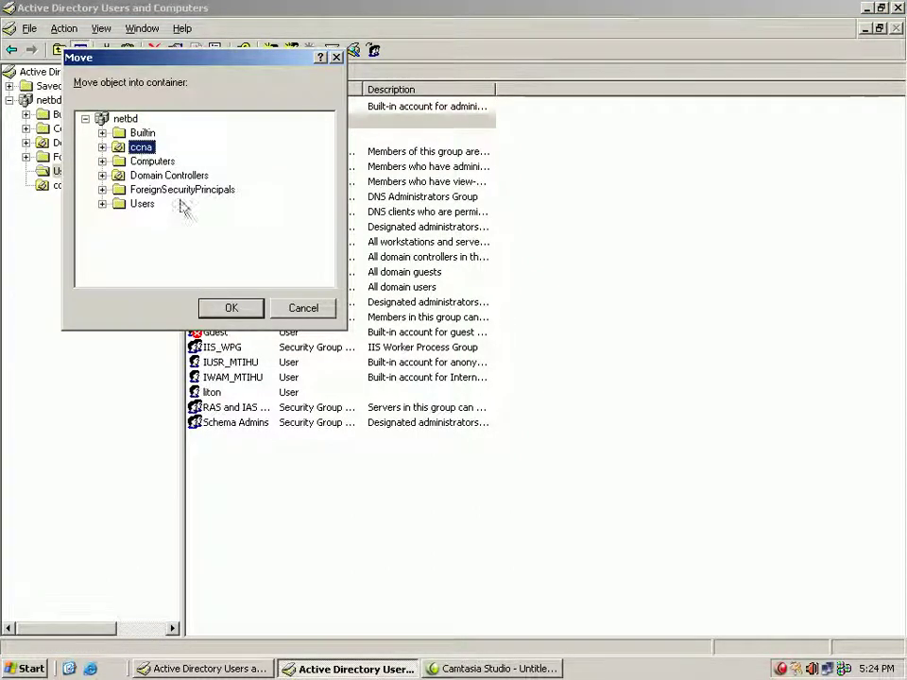
click(232, 309)
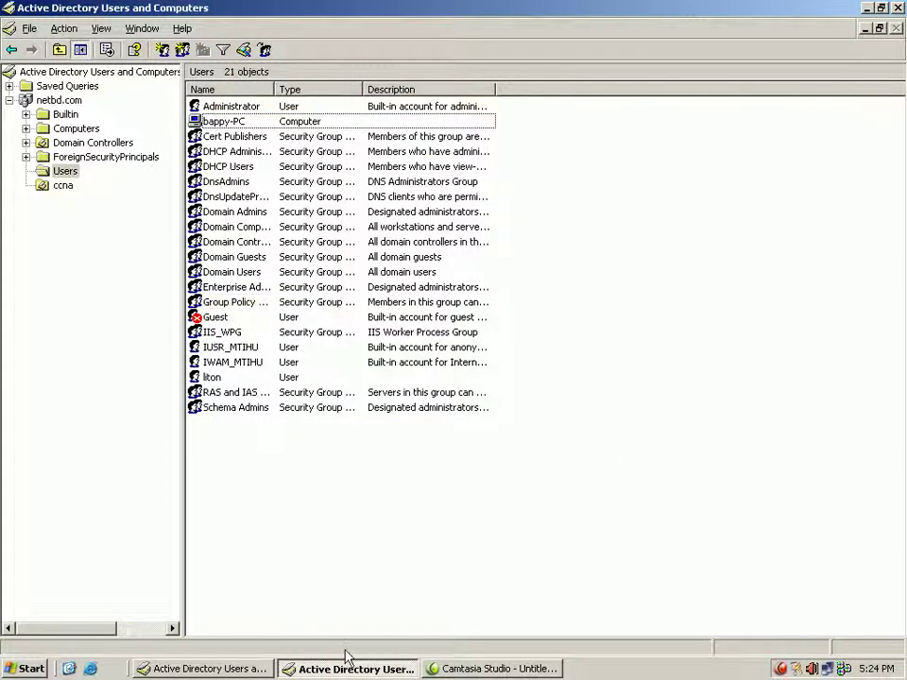
Move the user account listed directly below IWAM_MTIHU from the Users container into the ccna organizational unit
right_click(212, 380)
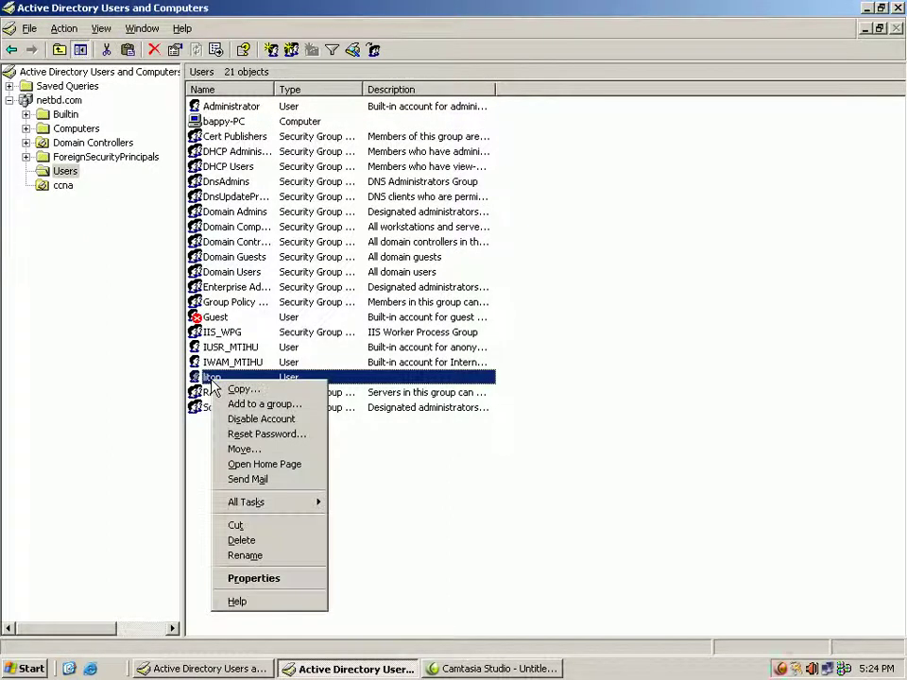
click(252, 450)
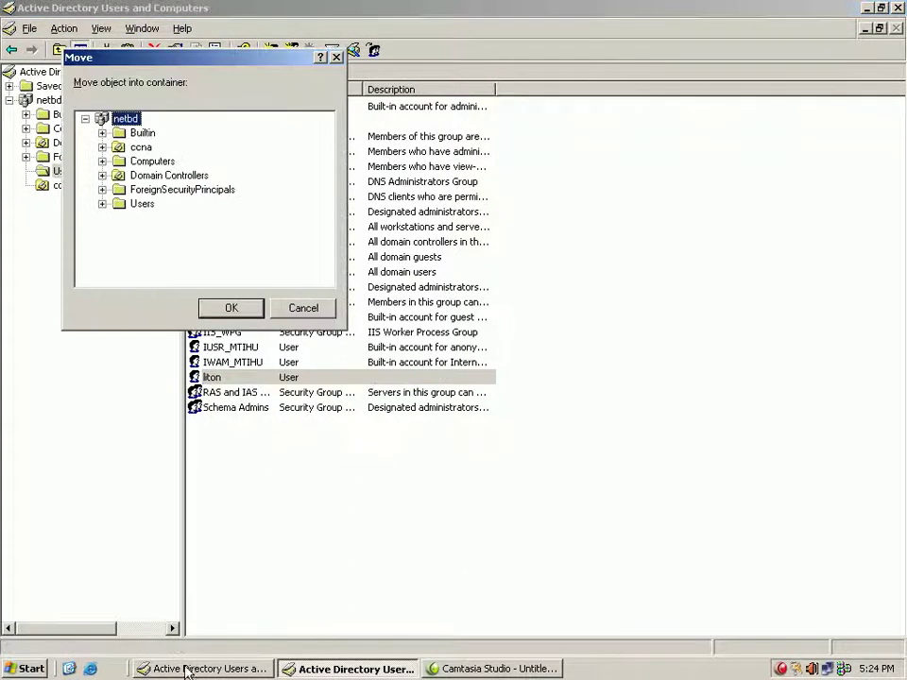
click(139, 148)
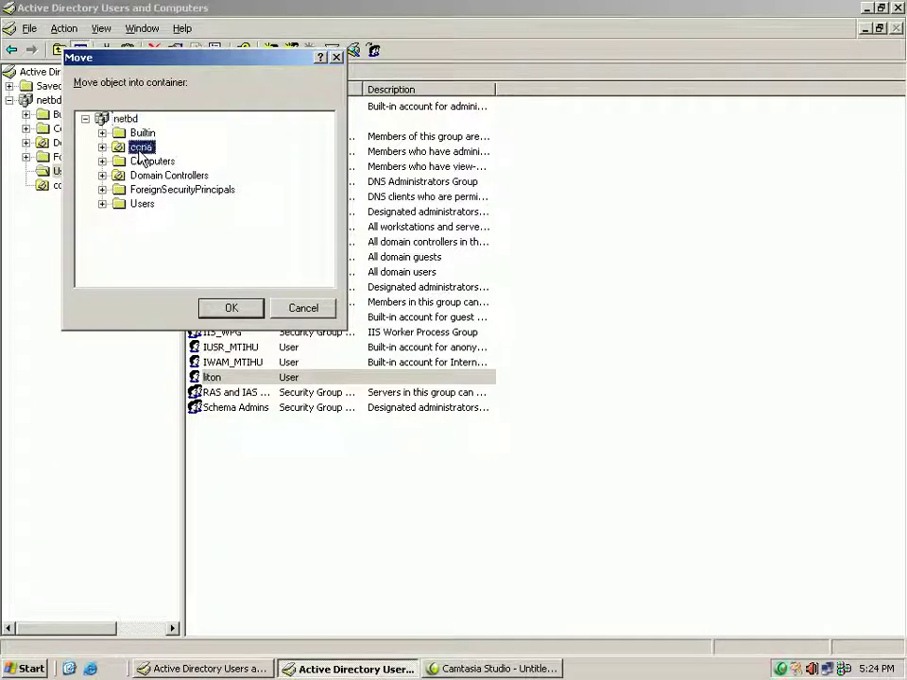
click(231, 309)
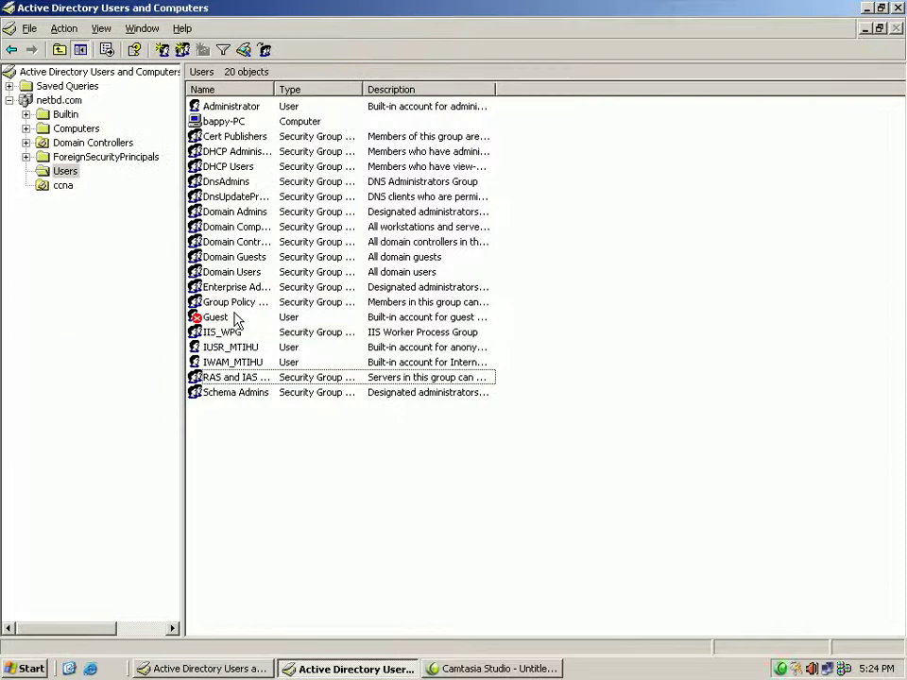
Check the contents of the ccna organizational unit and the member list of its ccnp group
click(62, 186)
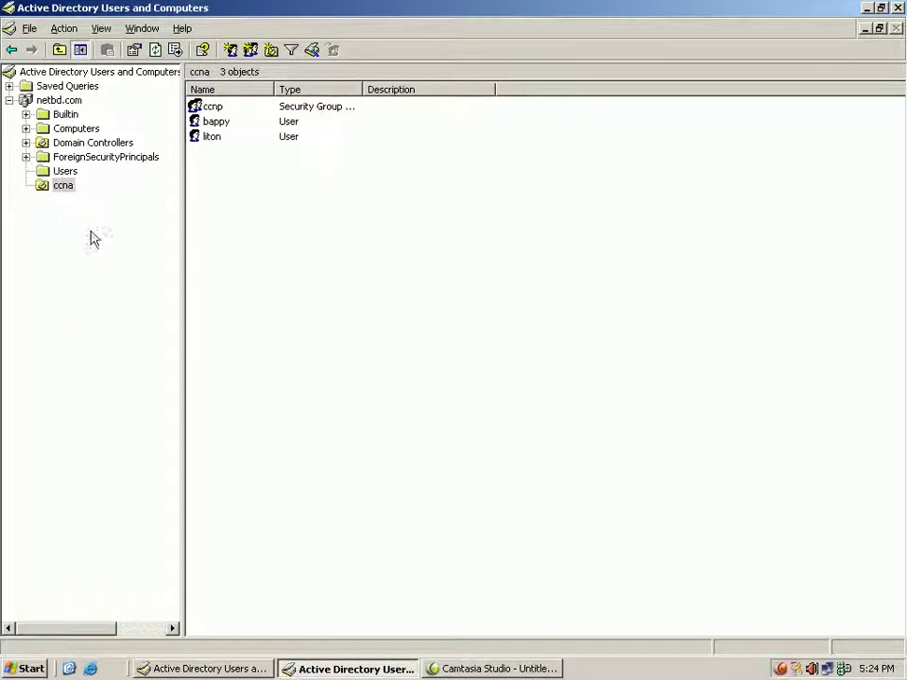
double_click(209, 106)
click(351, 166)
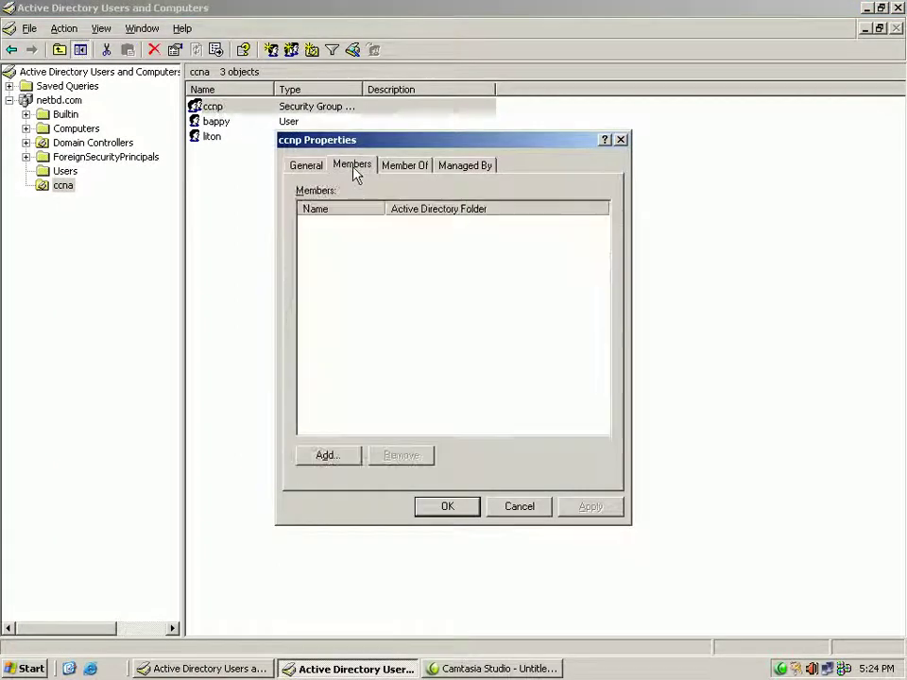
click(621, 140)
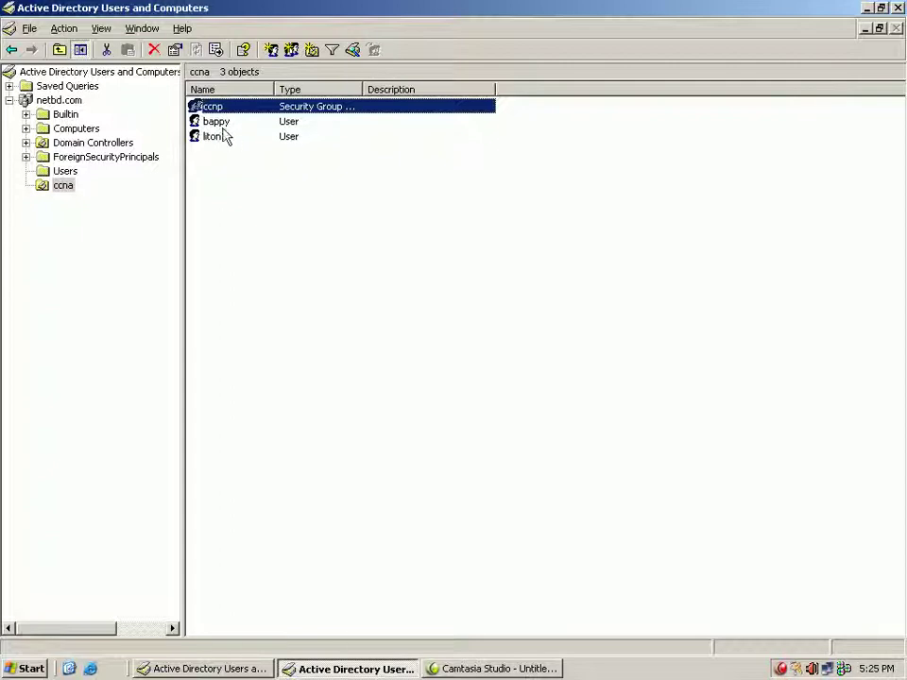
Add the first user account listed in the ccna organizational unit to the ccnp group, found by searching the netbd.com groups
right_click(217, 126)
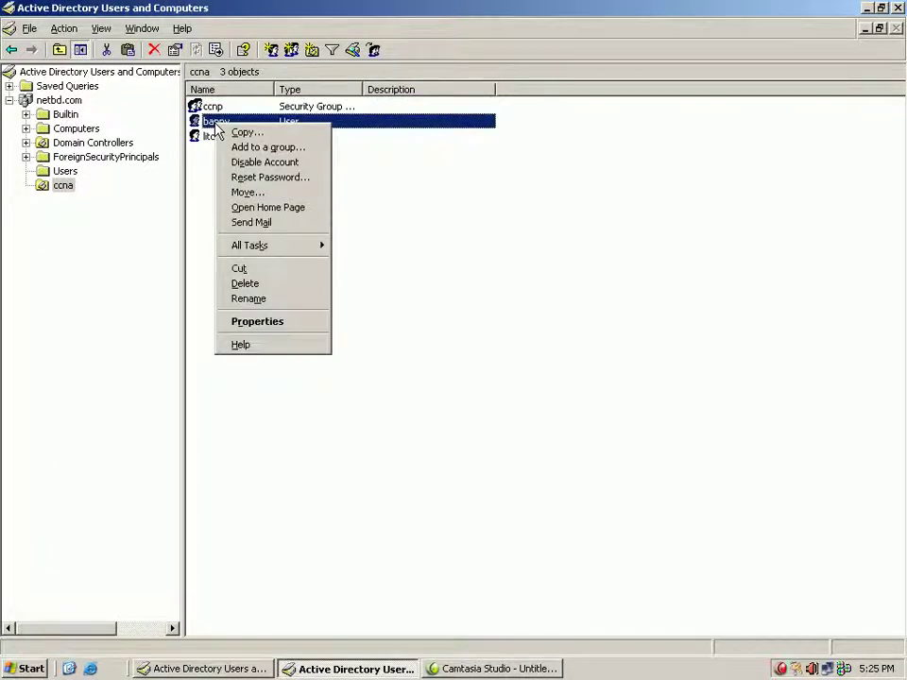
click(273, 148)
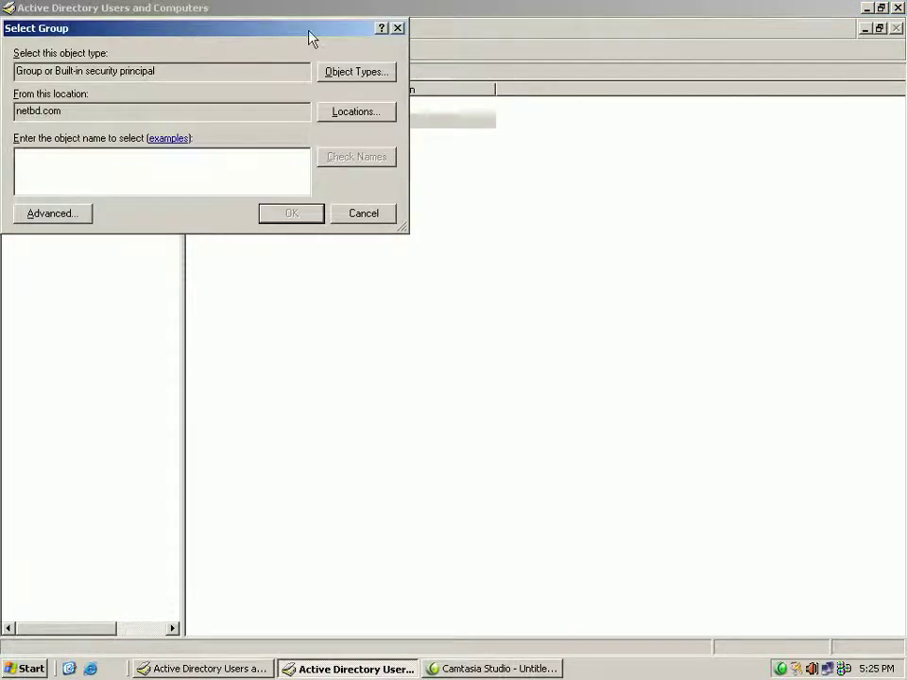
drag(283, 31, 411, 35)
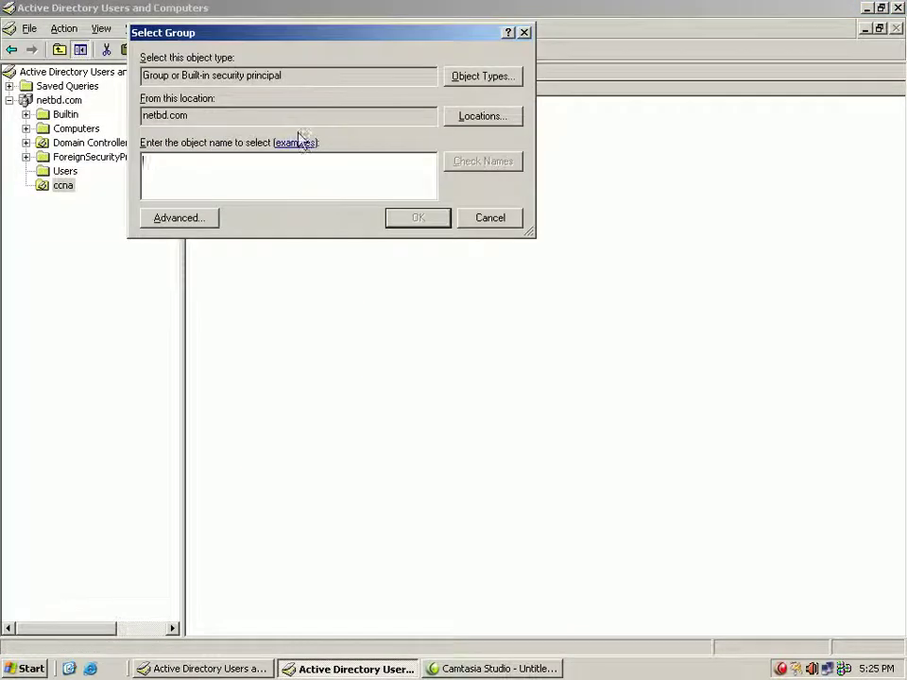
click(196, 220)
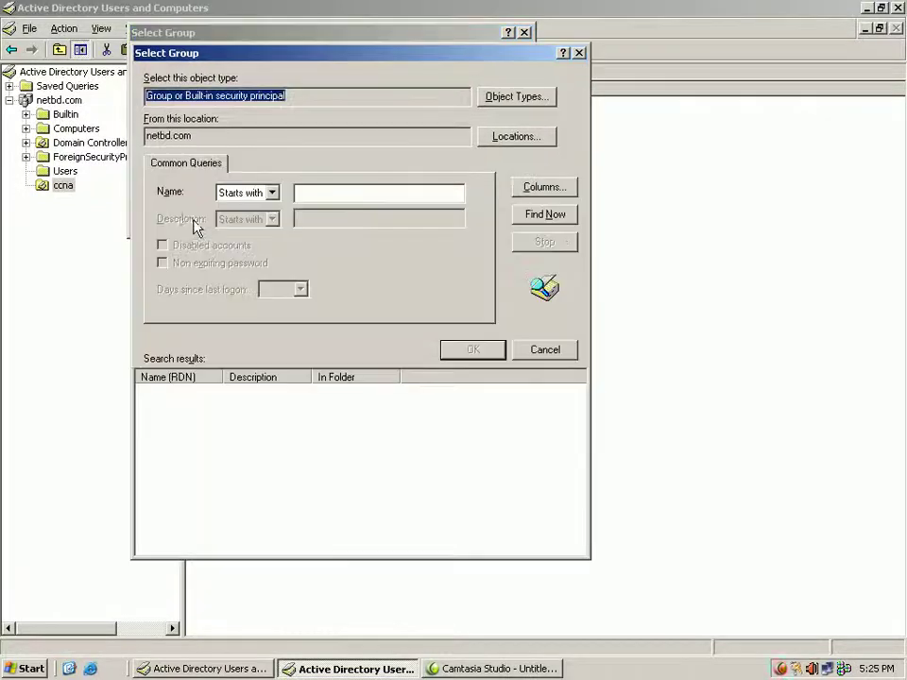
click(545, 214)
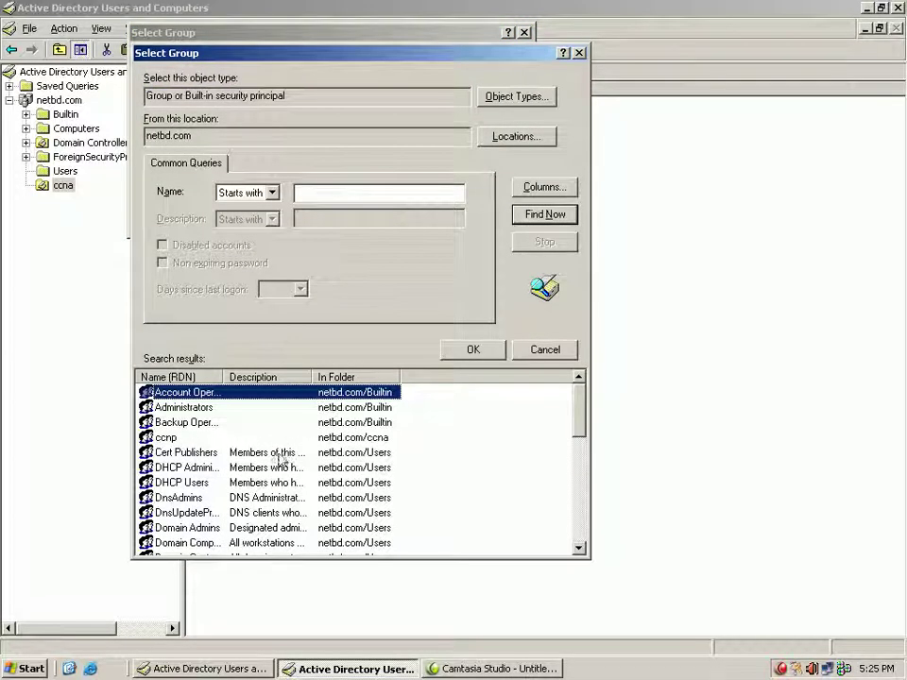
scroll(331, 439, down, 1)
scroll(329, 441, up, 1)
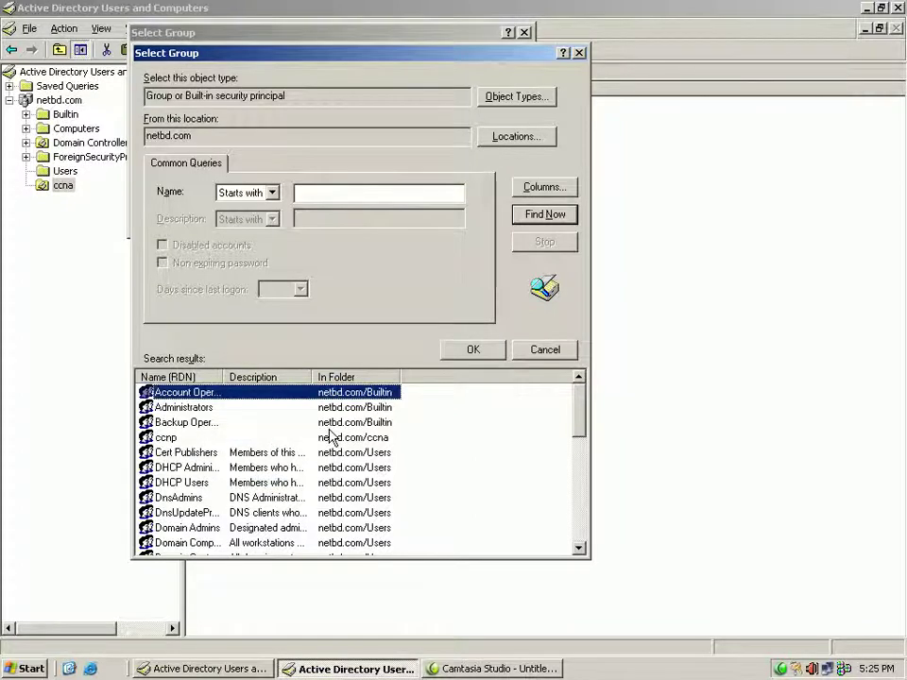
click(167, 438)
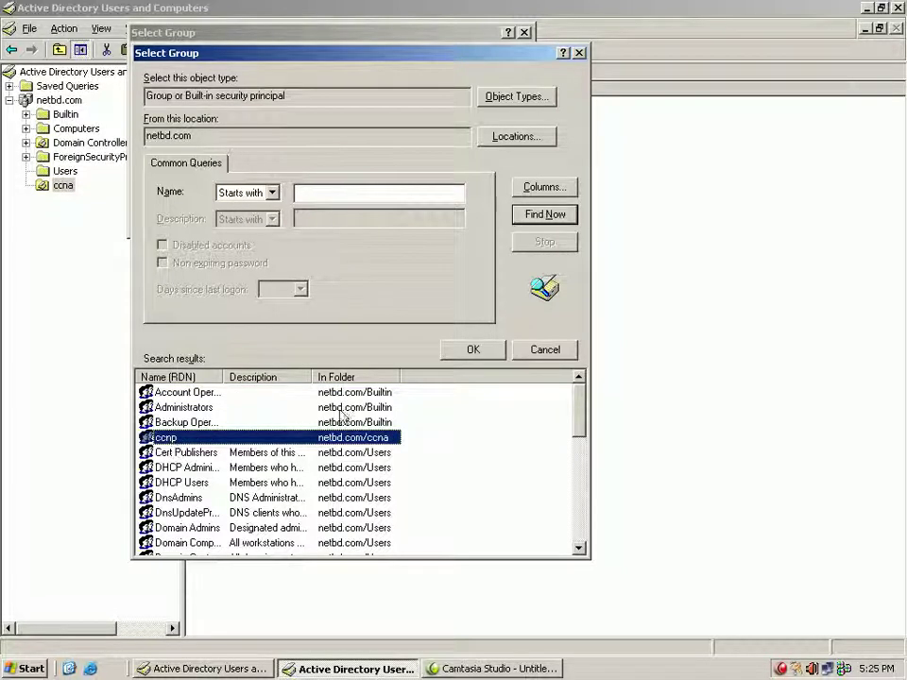
click(476, 353)
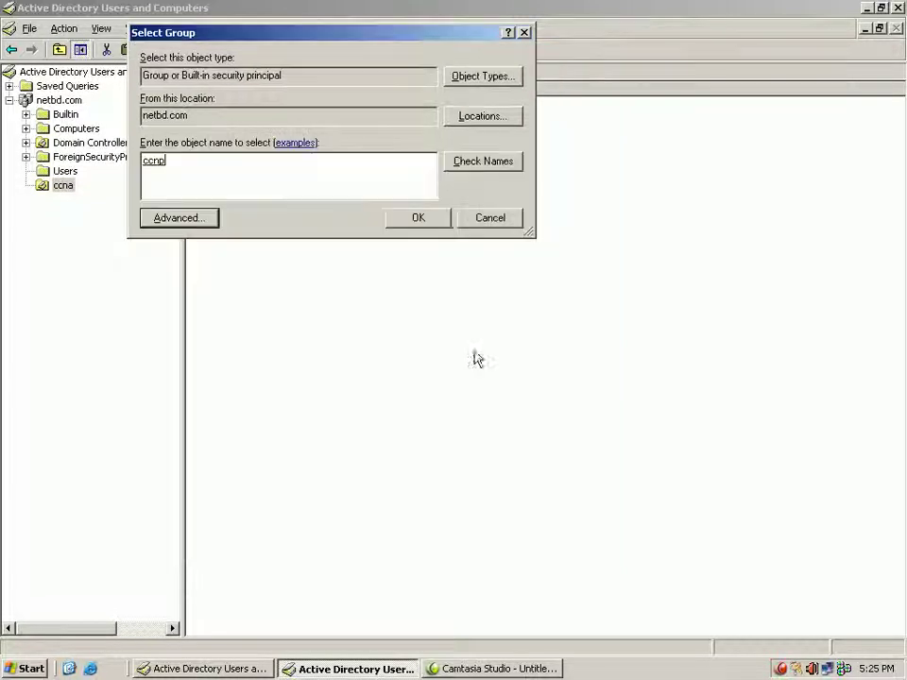
click(421, 221)
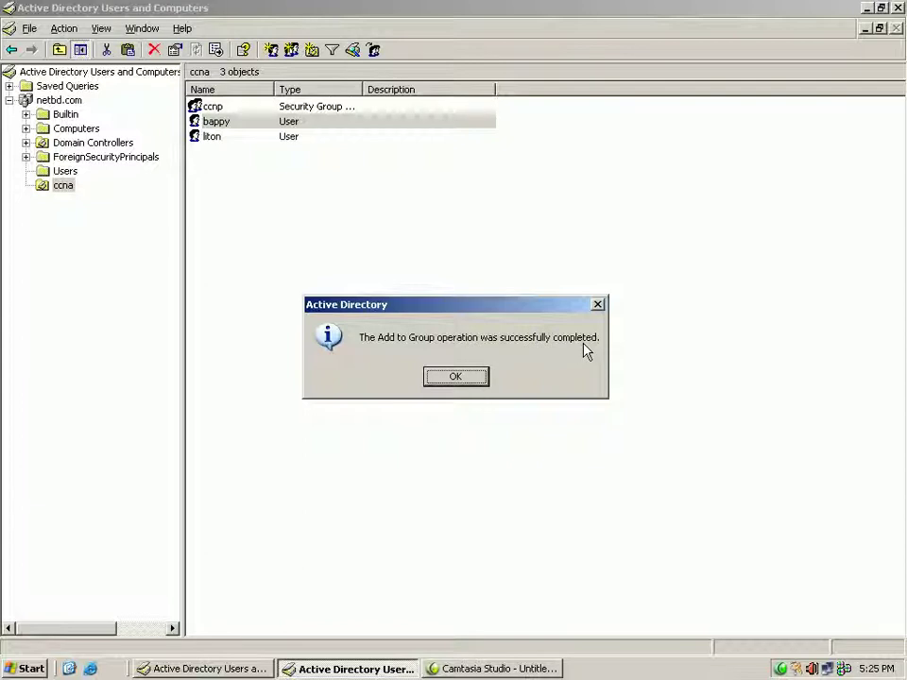
click(456, 377)
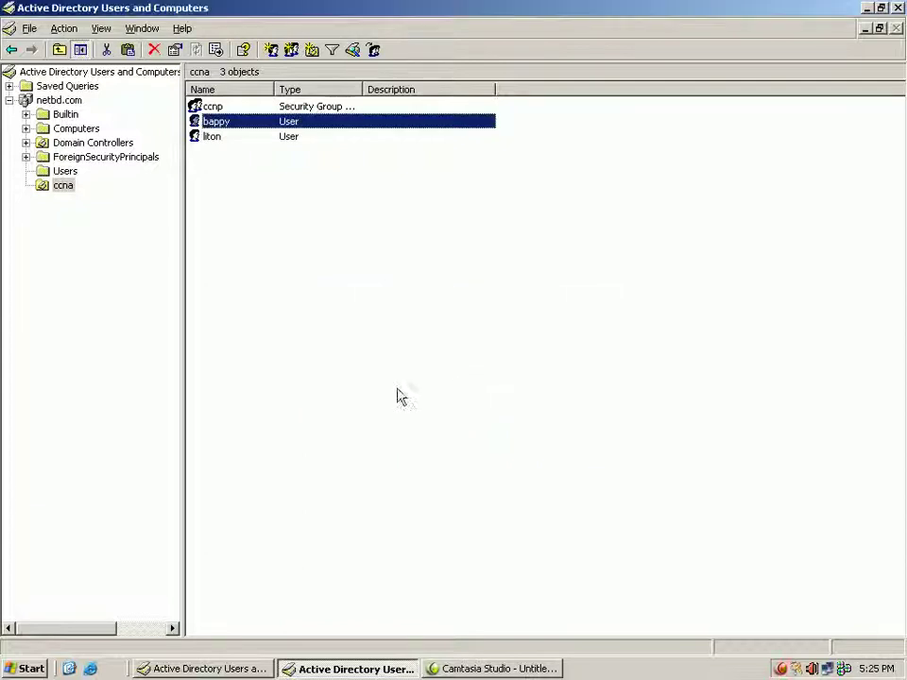
Add the second user account listed in the ccna organizational unit to the ccnp group, found by searching the netbd.com groups
right_click(202, 138)
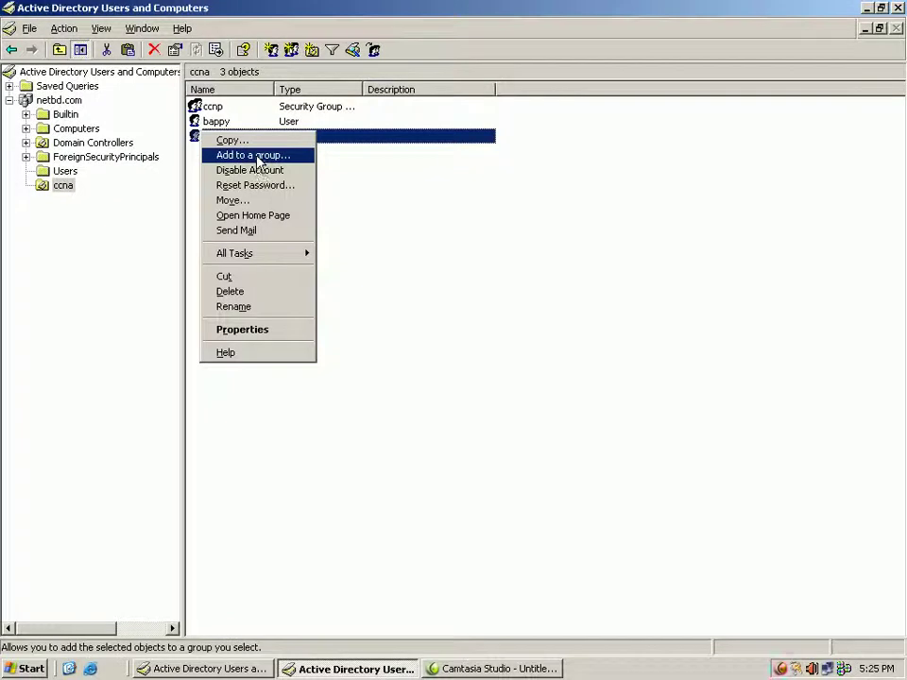
click(256, 156)
click(73, 213)
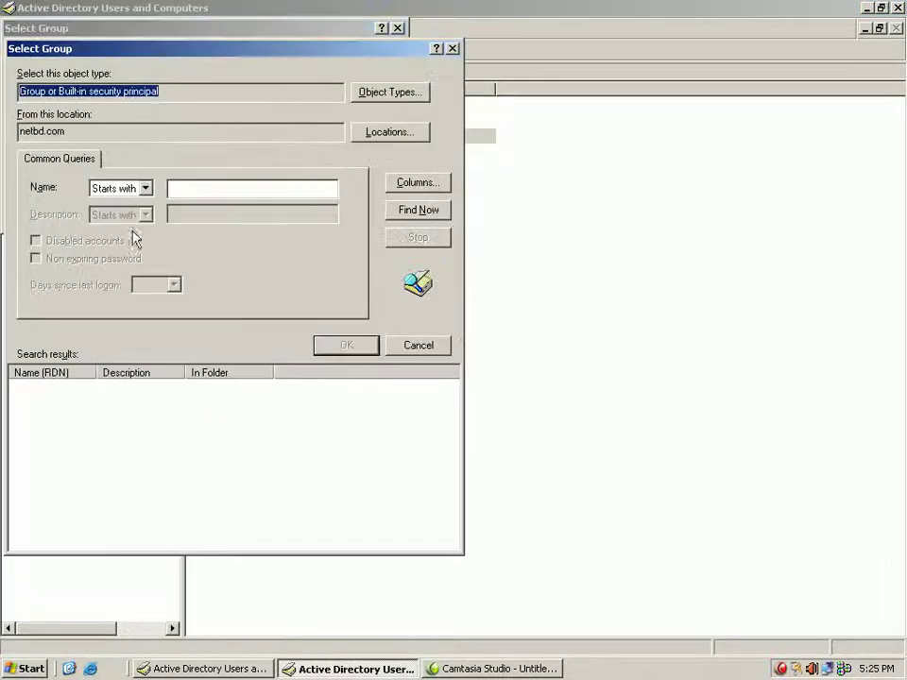
click(426, 213)
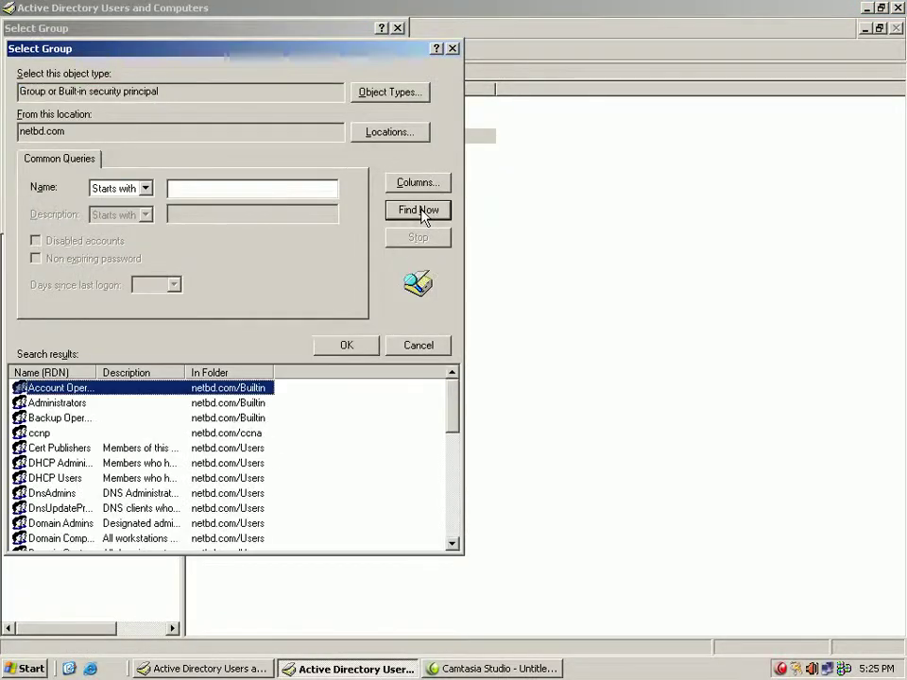
click(37, 434)
click(346, 345)
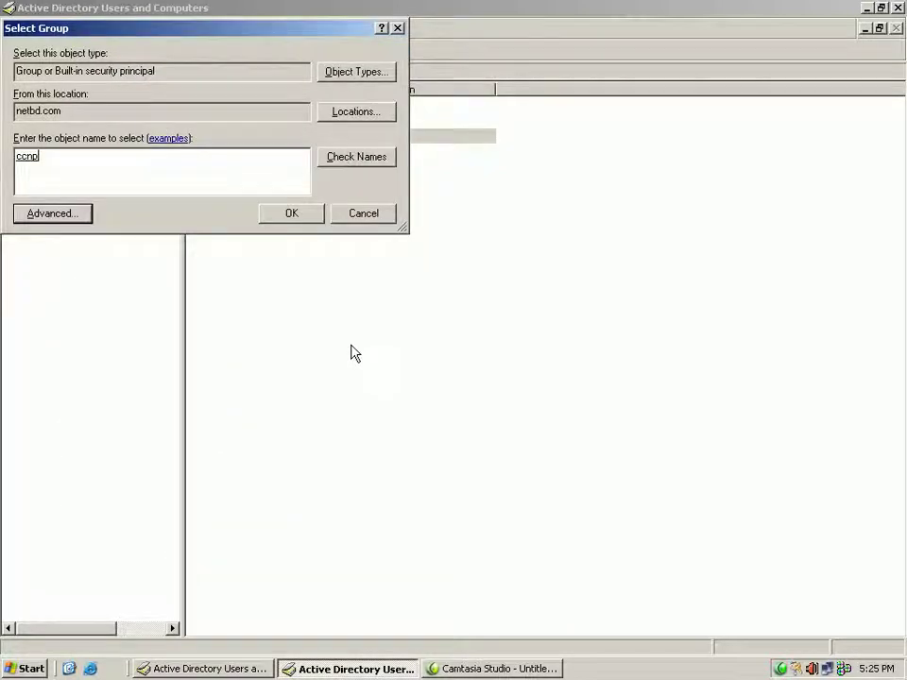
click(289, 216)
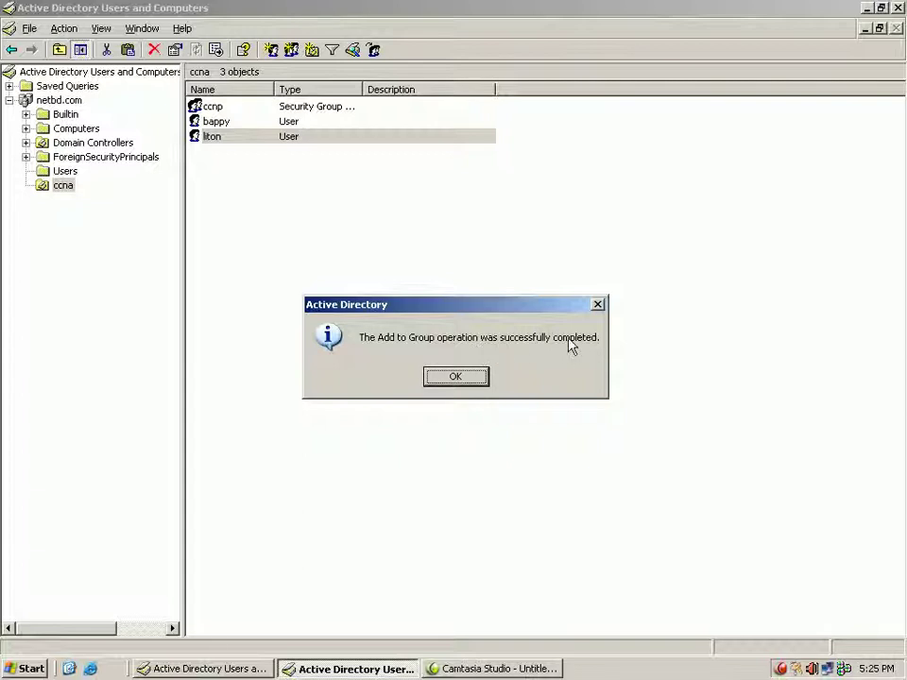
click(464, 382)
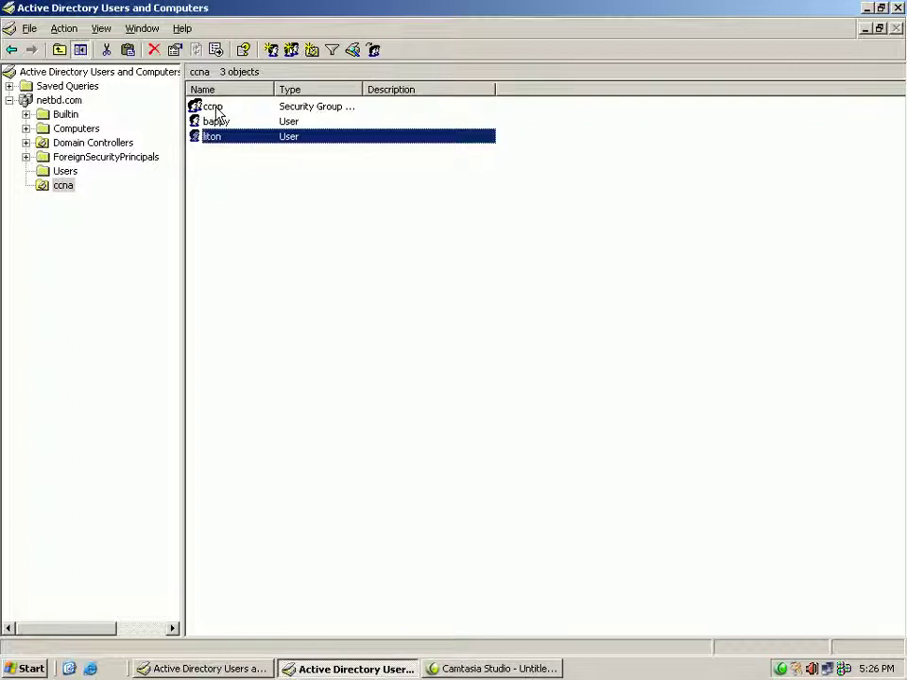
Check the member list and the parent group memberships in the ccnp group's properties
double_click(213, 107)
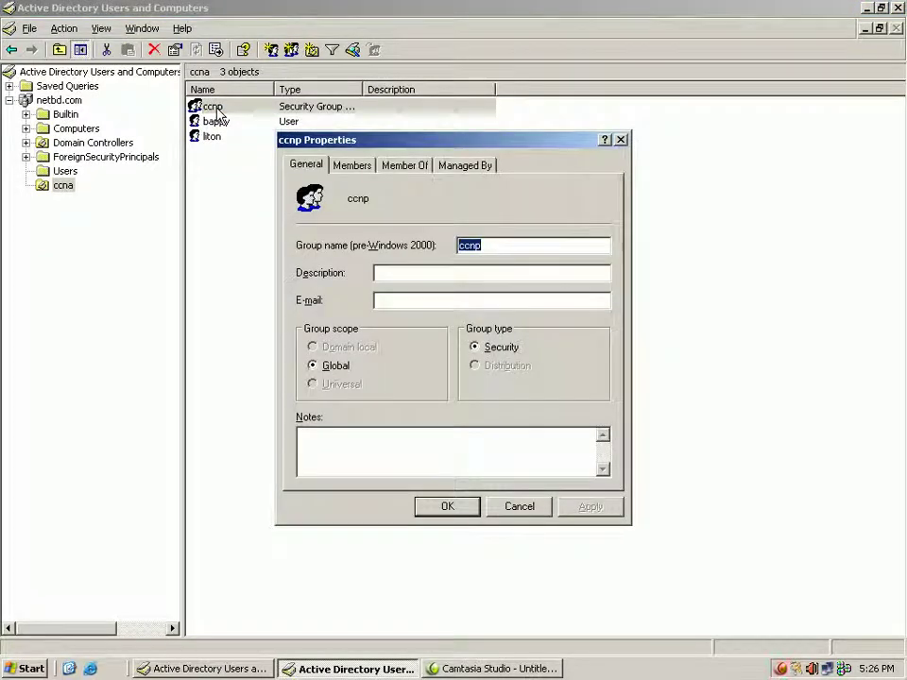
click(354, 168)
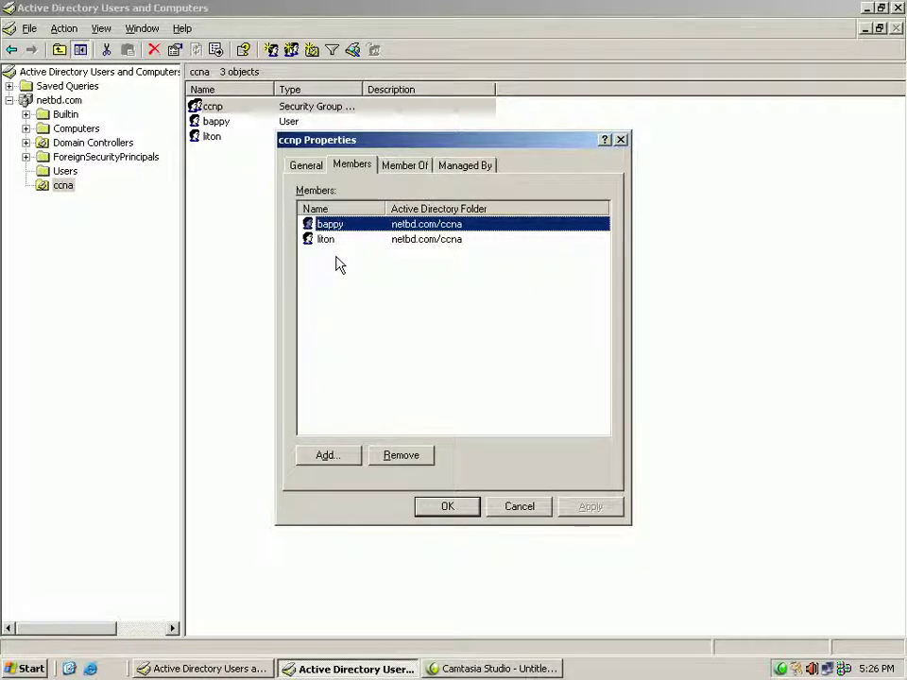
click(407, 175)
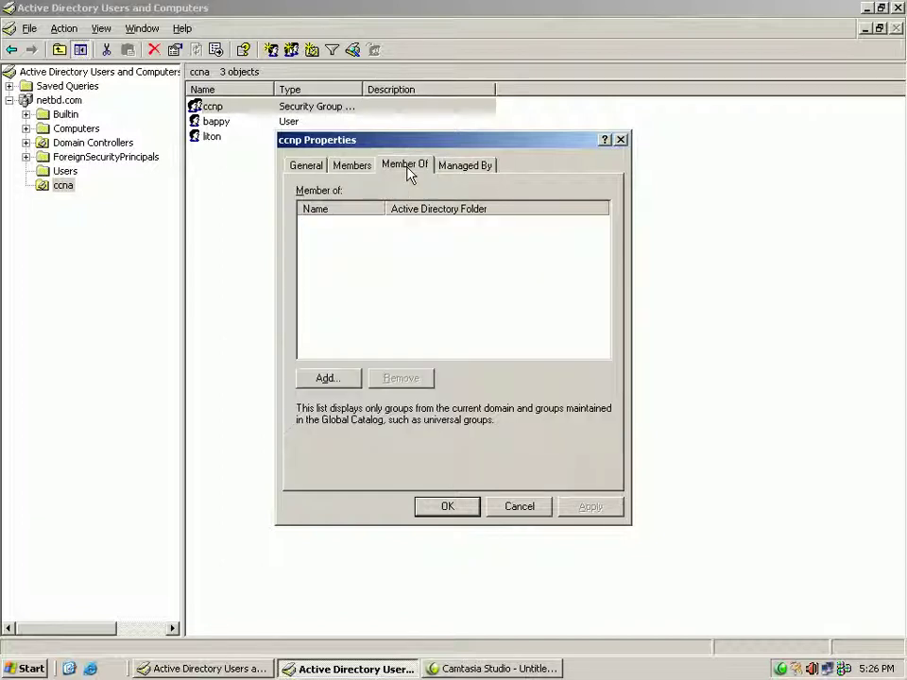
Search netbd.com for groups that ccnp could join, then close the search and the ccnp properties without adding any
click(348, 378)
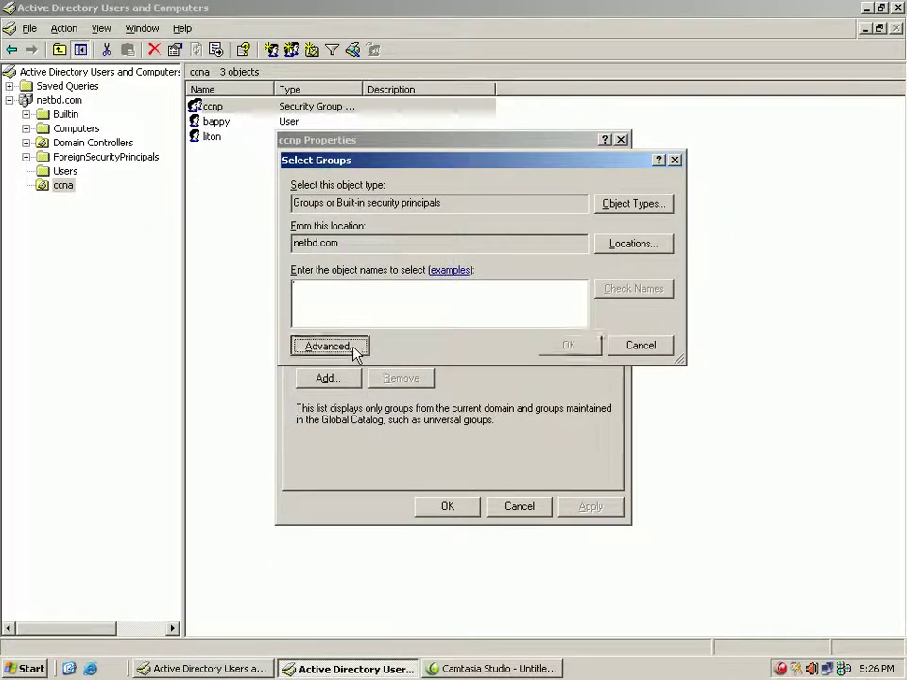
click(326, 345)
click(696, 309)
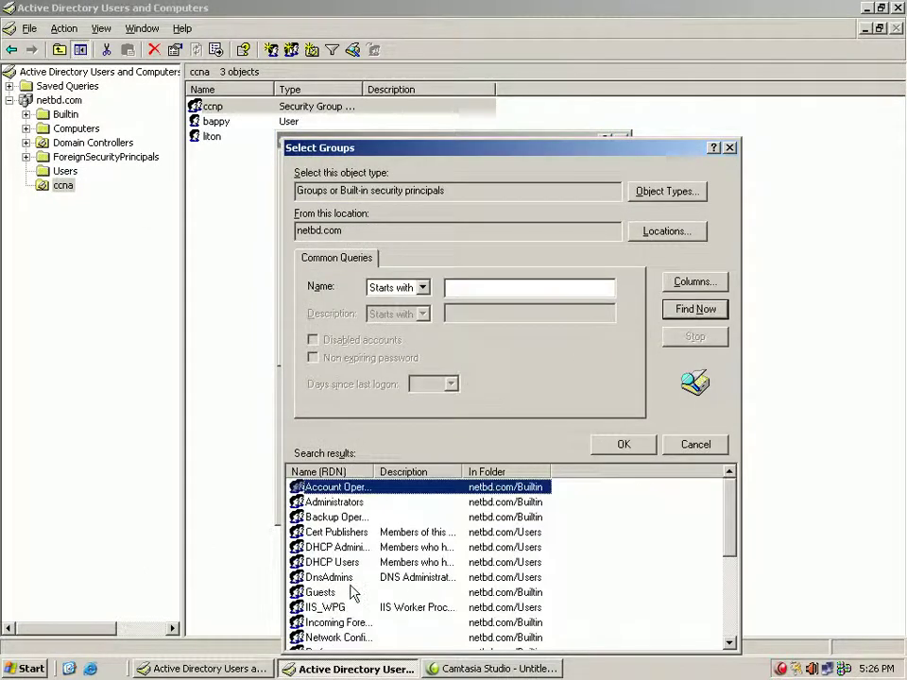
click(697, 444)
click(641, 344)
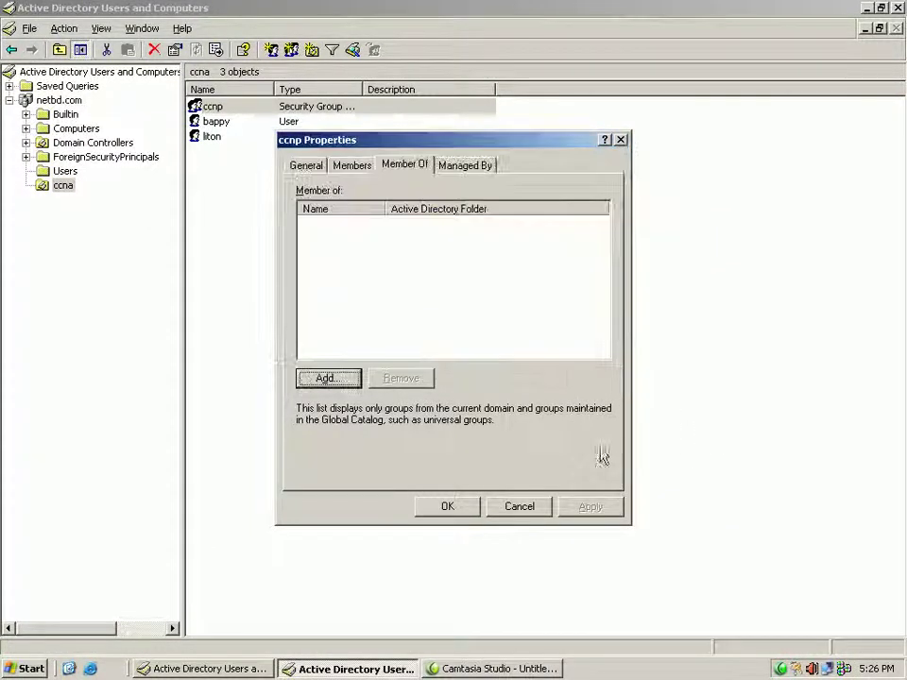
click(515, 507)
click(95, 228)
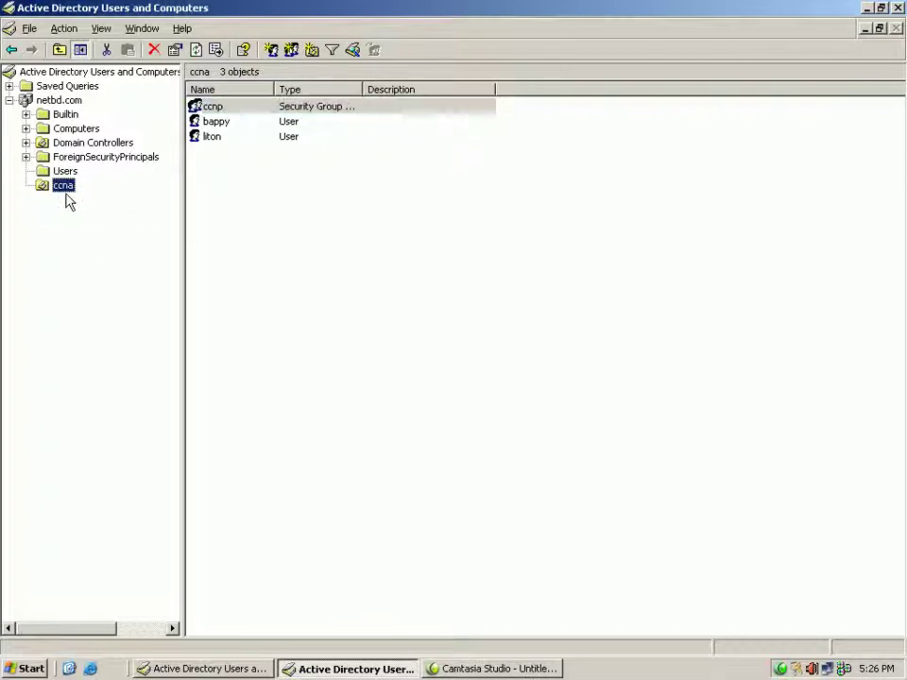